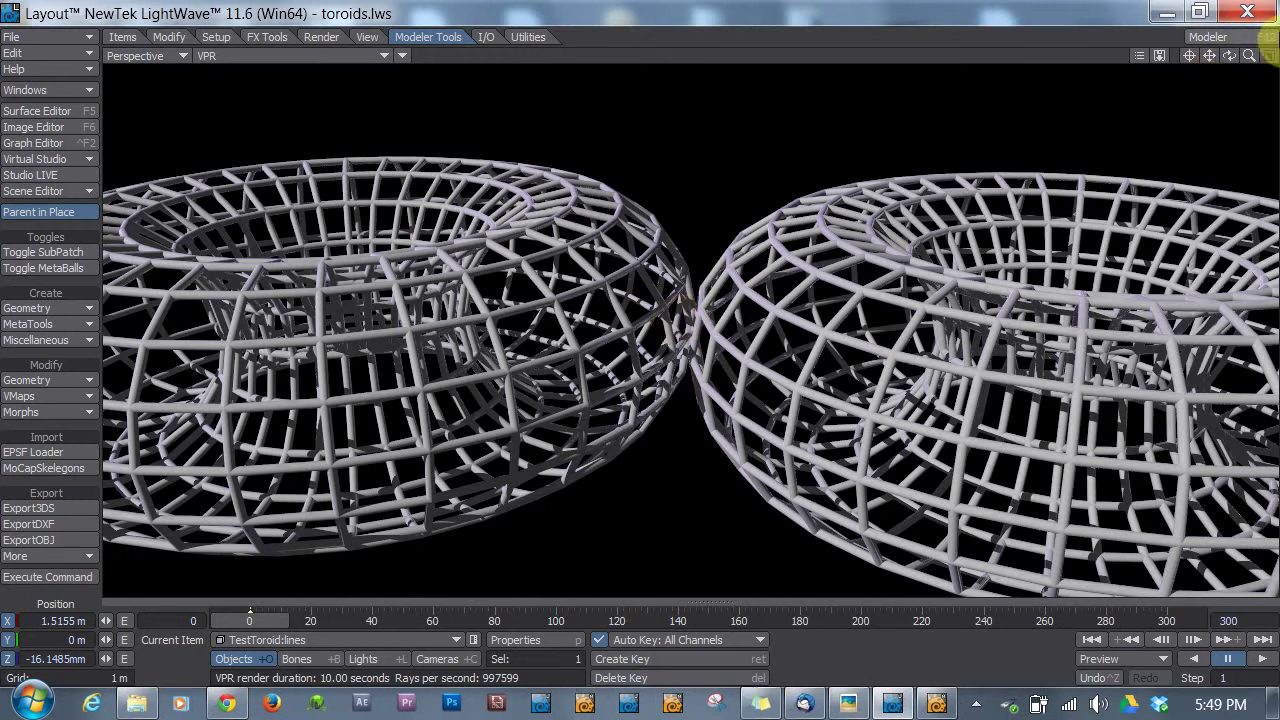
Step: Switch to Modeler and view the TestToroid line mesh from above in a Textured Wire perspective view
{"action": "left_click", "coordinate": [1229, 55]}
{"action": "mouse_move", "coordinate": [655, 345]}
{"action": "left_mouse_down"}
{"action": "mouse_move", "coordinate": [657, 314]}
{"action": "mouse_move", "coordinate": [674, 343]}
{"action": "mouse_move", "coordinate": [634, 323]}
{"action": "mouse_move", "coordinate": [655, 345]}
{"action": "mouse_move", "coordinate": [623, 314]}
{"action": "mouse_move", "coordinate": [651, 337]}
{"action": "mouse_move", "coordinate": [657, 398]}
{"action": "mouse_move", "coordinate": [654, 274]}
{"action": "mouse_move", "coordinate": [651, 343]}
{"action": "mouse_move", "coordinate": [694, 357]}
{"action": "mouse_move", "coordinate": [657, 337]}
{"action": "mouse_move", "coordinate": [517, 366]}
{"action": "mouse_move", "coordinate": [700, 345]}
{"action": "mouse_move", "coordinate": [651, 343]}
{"action": "left_mouse_up"}
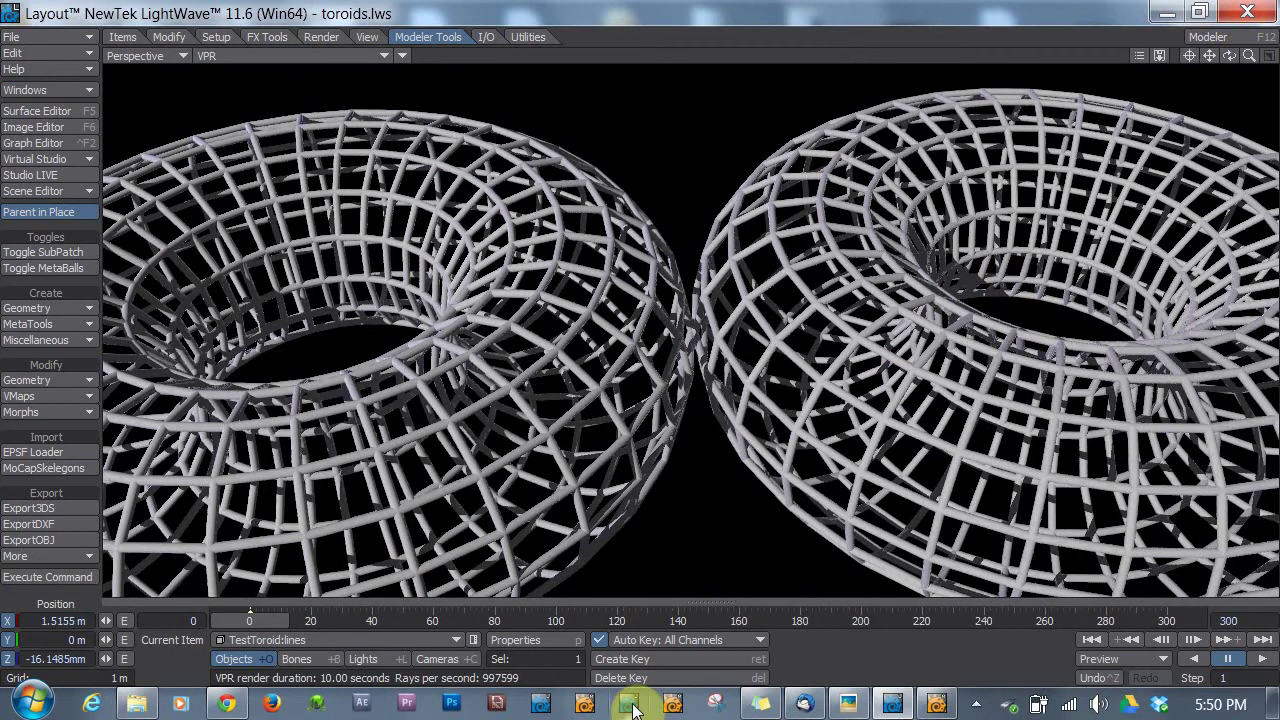
{"action": "left_click", "coordinate": [937, 706]}
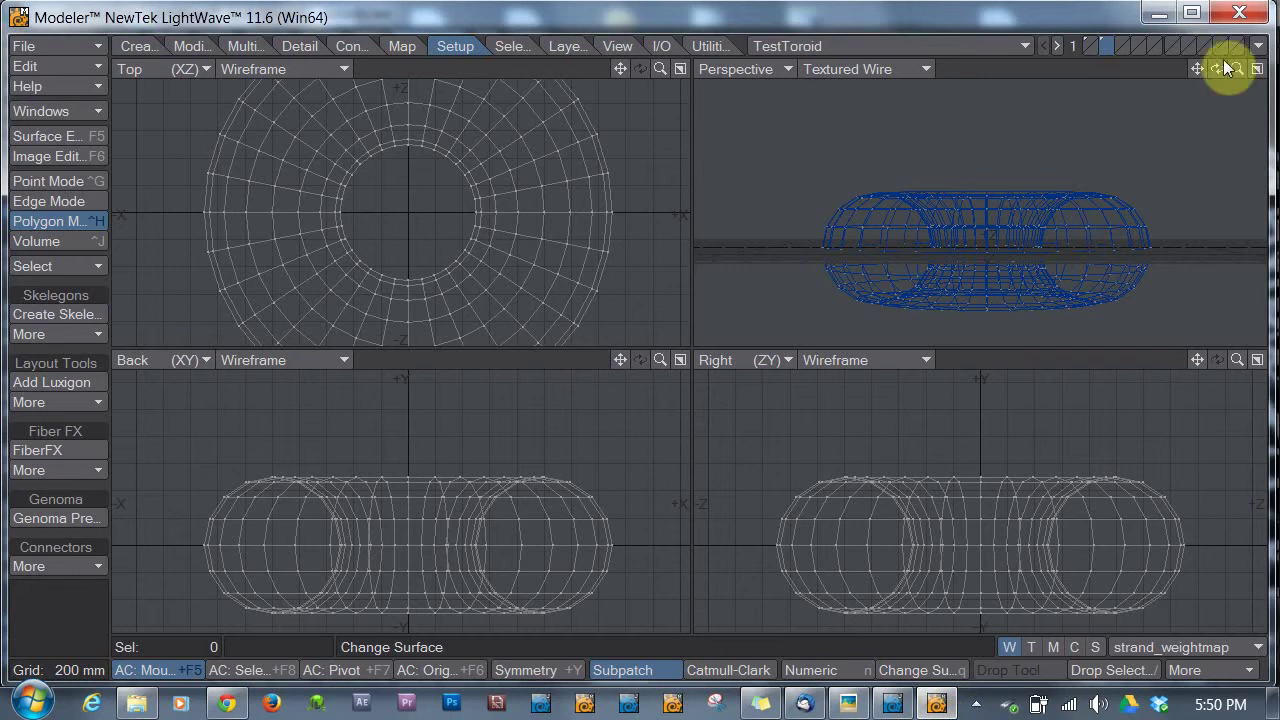
{"action": "left_click", "coordinate": [856, 69]}
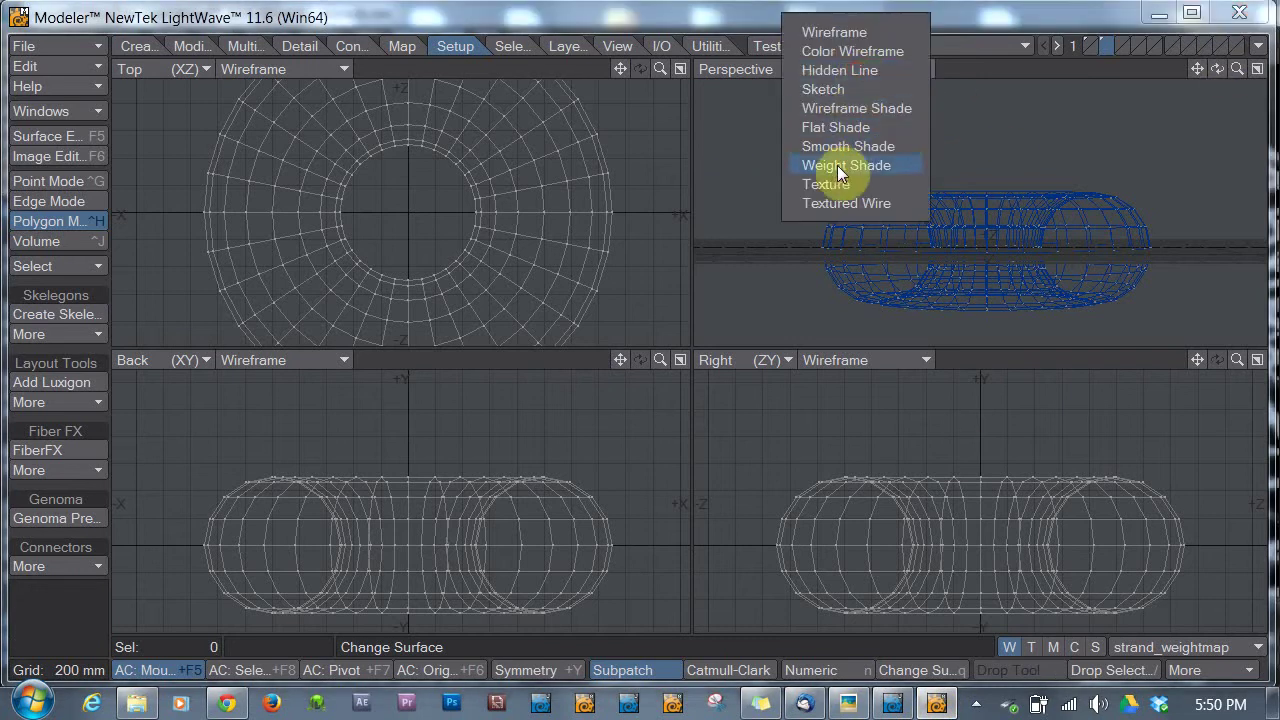
{"action": "left_click", "coordinate": [847, 207]}
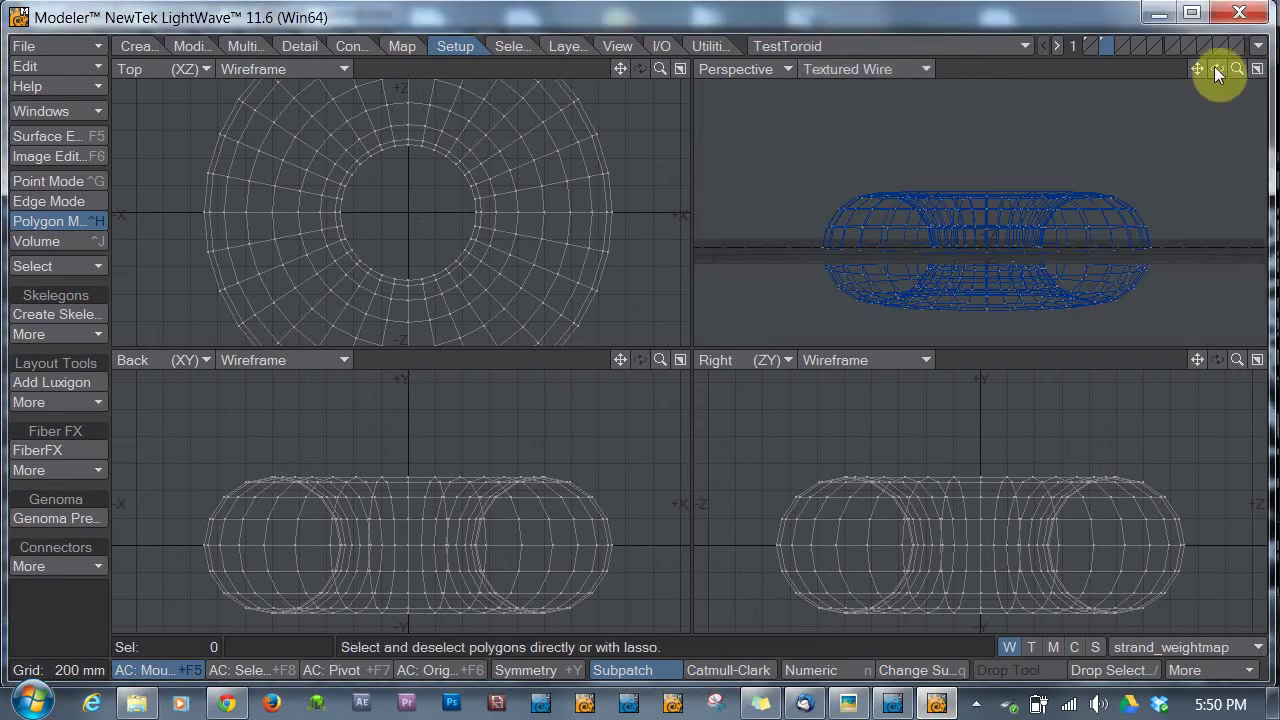
{"action": "left_click_drag", "start_coordinate": [1216, 68], "coordinate": [629, 320]}
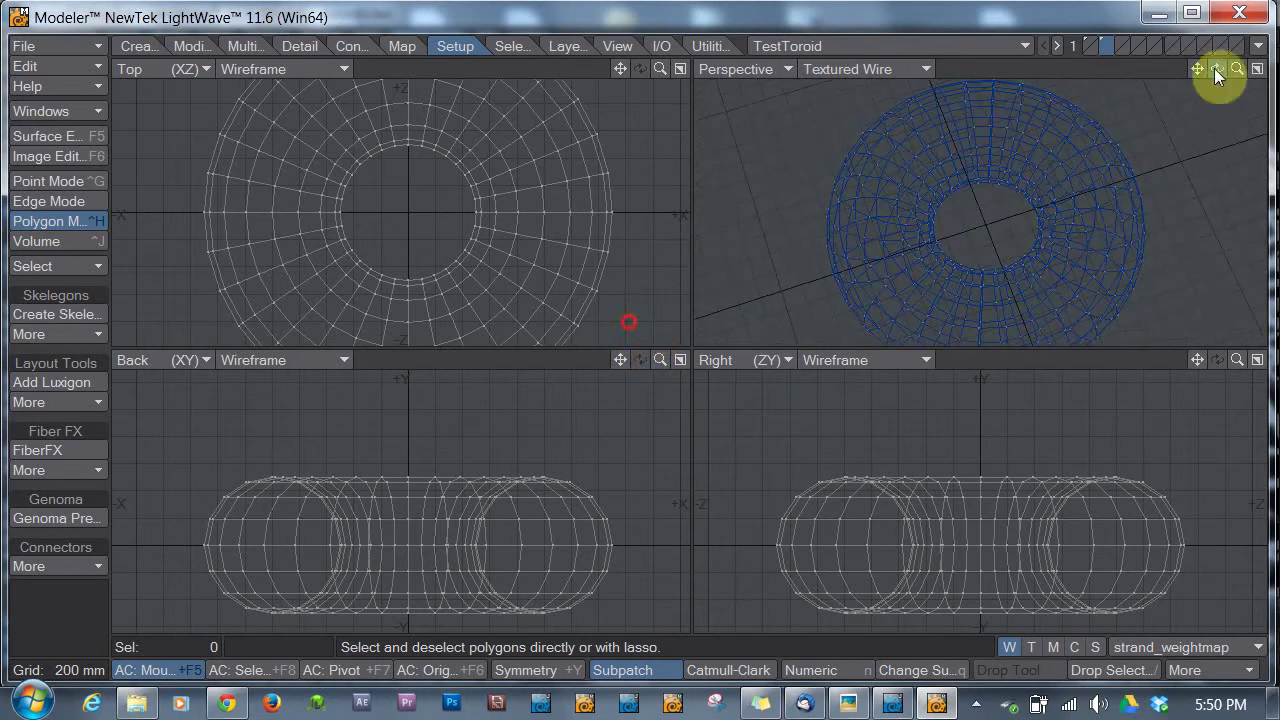
Step: Bring the first layer of TestToroid to the foreground, inspect its polygons and check their polygon statistics
{"action": "left_click", "coordinate": [1090, 42]}
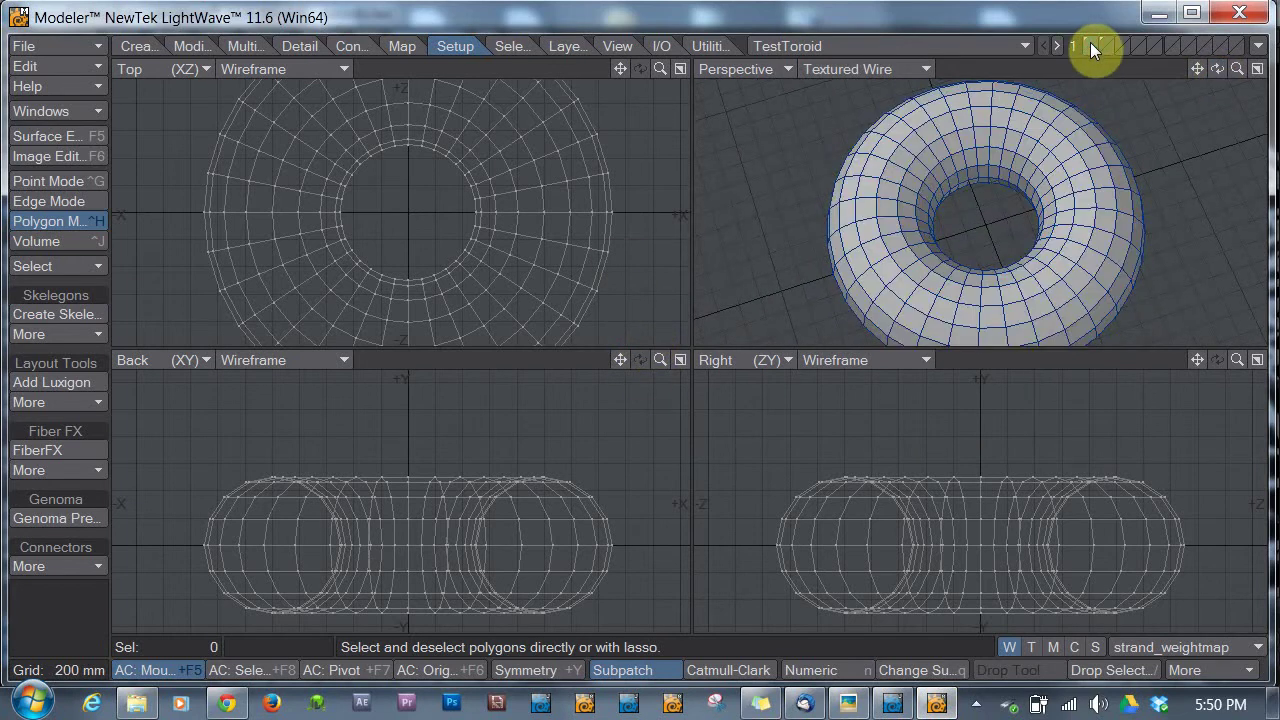
{"action": "left_click_drag", "start_coordinate": [1219, 68], "coordinate": [1006, 209]}
{"action": "mouse_move", "coordinate": [890, 131]}
{"action": "left_mouse_down"}
{"action": "mouse_move", "coordinate": [852, 165]}
{"action": "mouse_move", "coordinate": [896, 111]}
{"action": "mouse_move", "coordinate": [945, 158]}
{"action": "mouse_move", "coordinate": [953, 190]}
{"action": "mouse_move", "coordinate": [958, 122]}
{"action": "mouse_move", "coordinate": [934, 86]}
{"action": "mouse_move", "coordinate": [931, 101]}
{"action": "mouse_move", "coordinate": [842, 120]}
{"action": "mouse_move", "coordinate": [837, 215]}
{"action": "mouse_move", "coordinate": [1041, 99]}
{"action": "mouse_move", "coordinate": [922, 118]}
{"action": "left_mouse_up"}
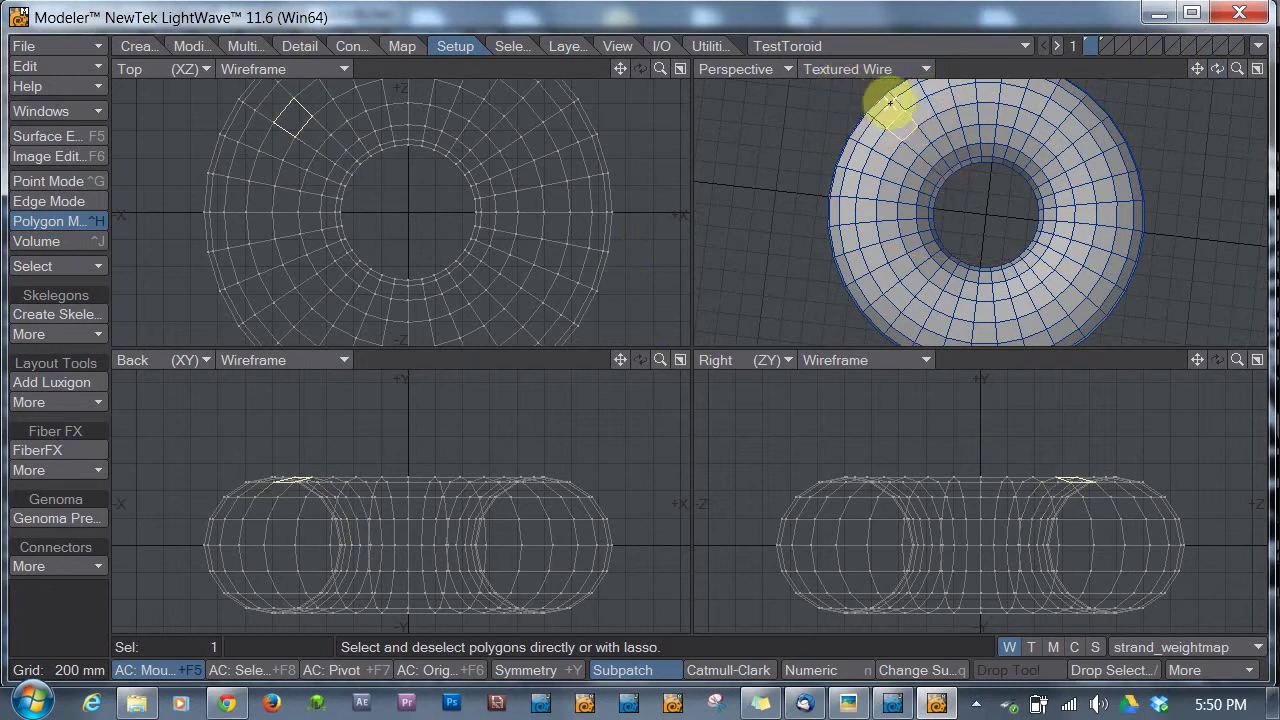
{"action": "key", "text": "/"}
{"action": "key", "text": "w"}
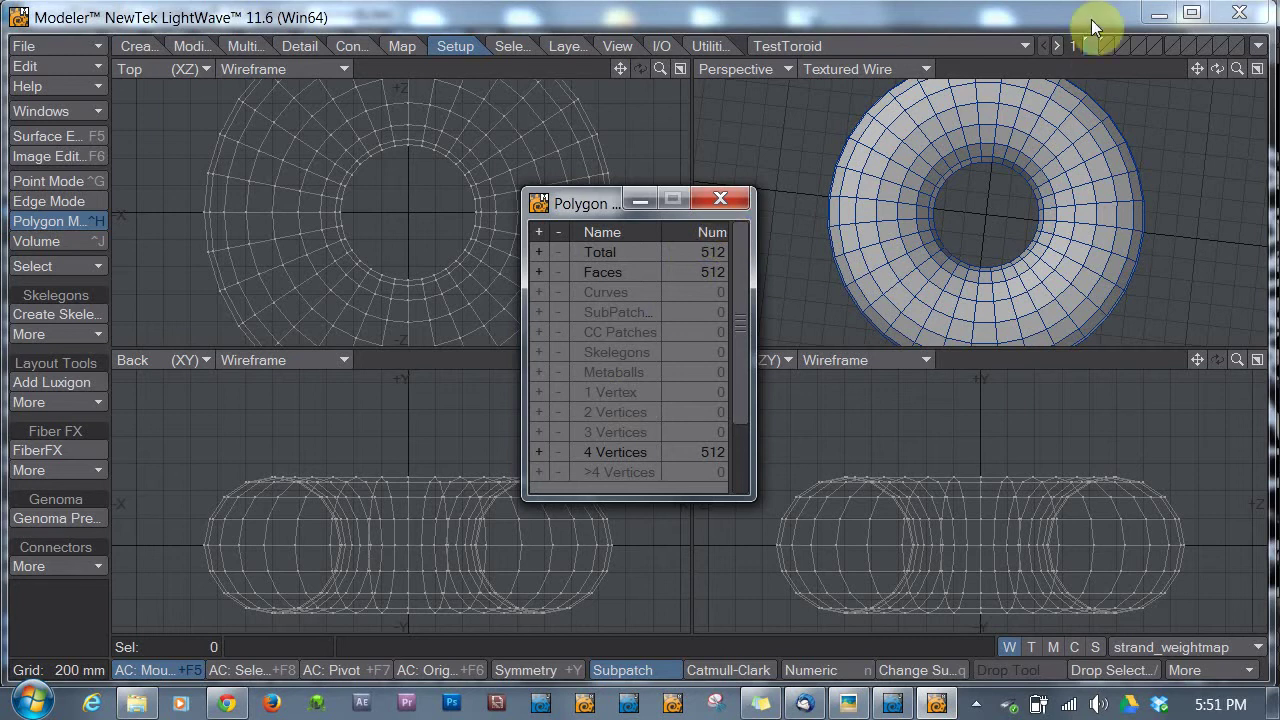
Step: Return to Layout, open the Surface Editor and turn off Render Outlines for TestToroid's Default surface
{"action": "key", "text": "F12"}
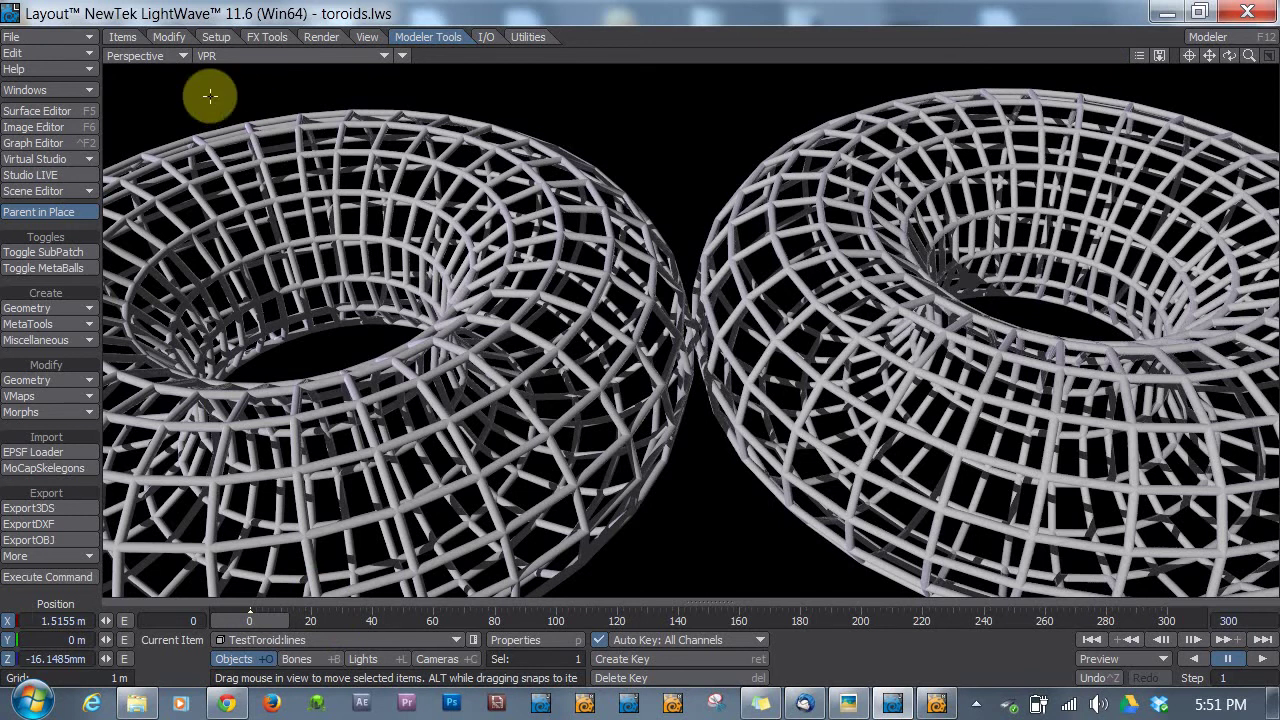
{"action": "left_click", "coordinate": [67, 110]}
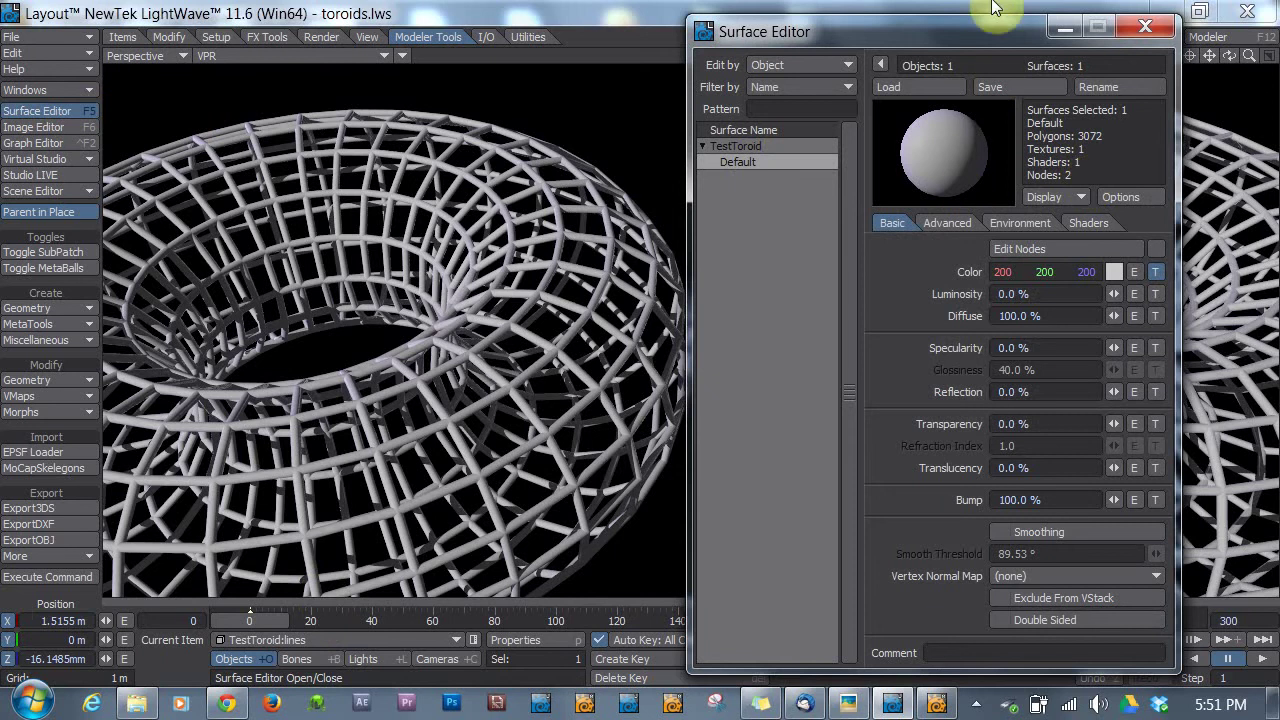
{"action": "left_click_drag", "start_coordinate": [986, 63], "coordinate": [1023, 36]}
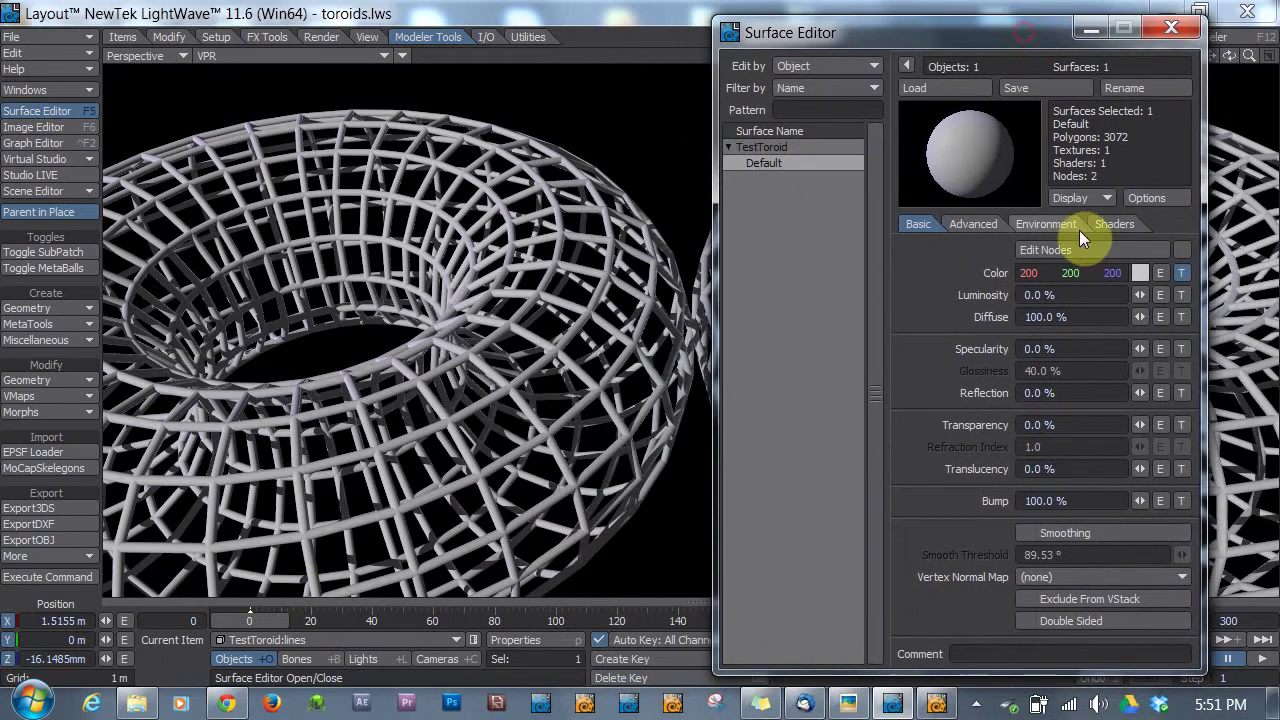
{"action": "left_click", "coordinate": [989, 224]}
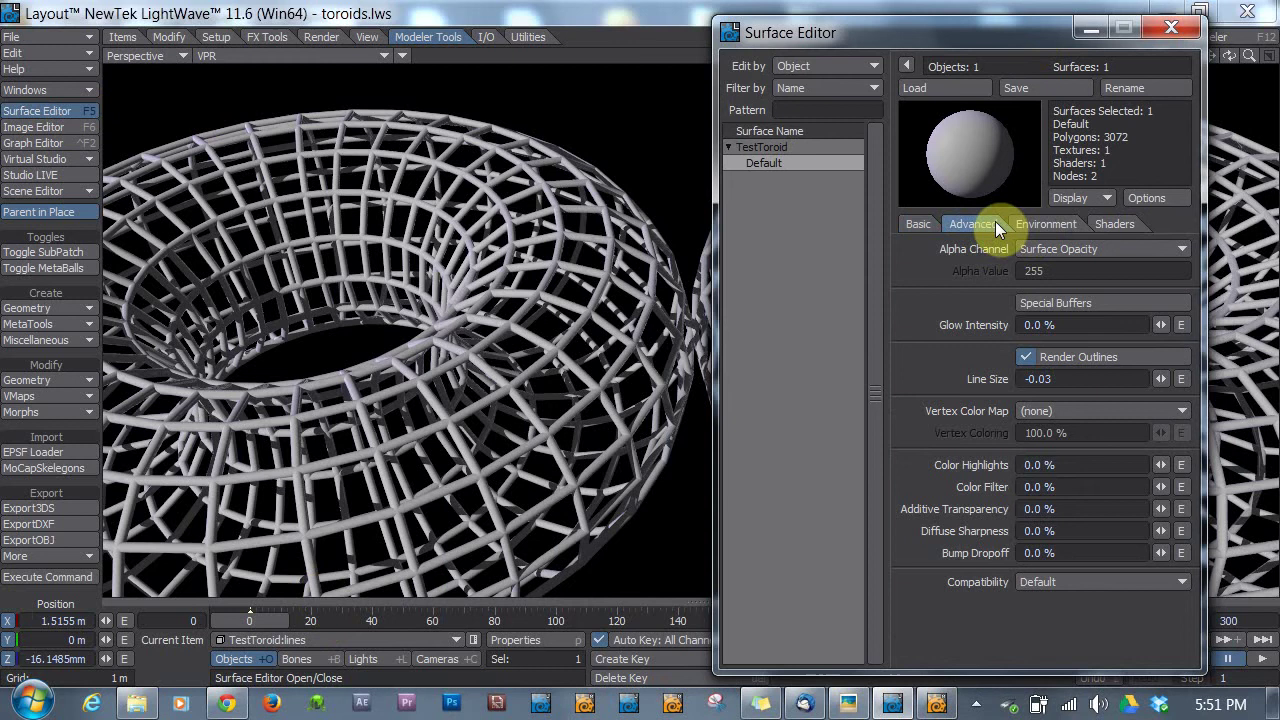
{"action": "left_click", "coordinate": [1044, 356]}
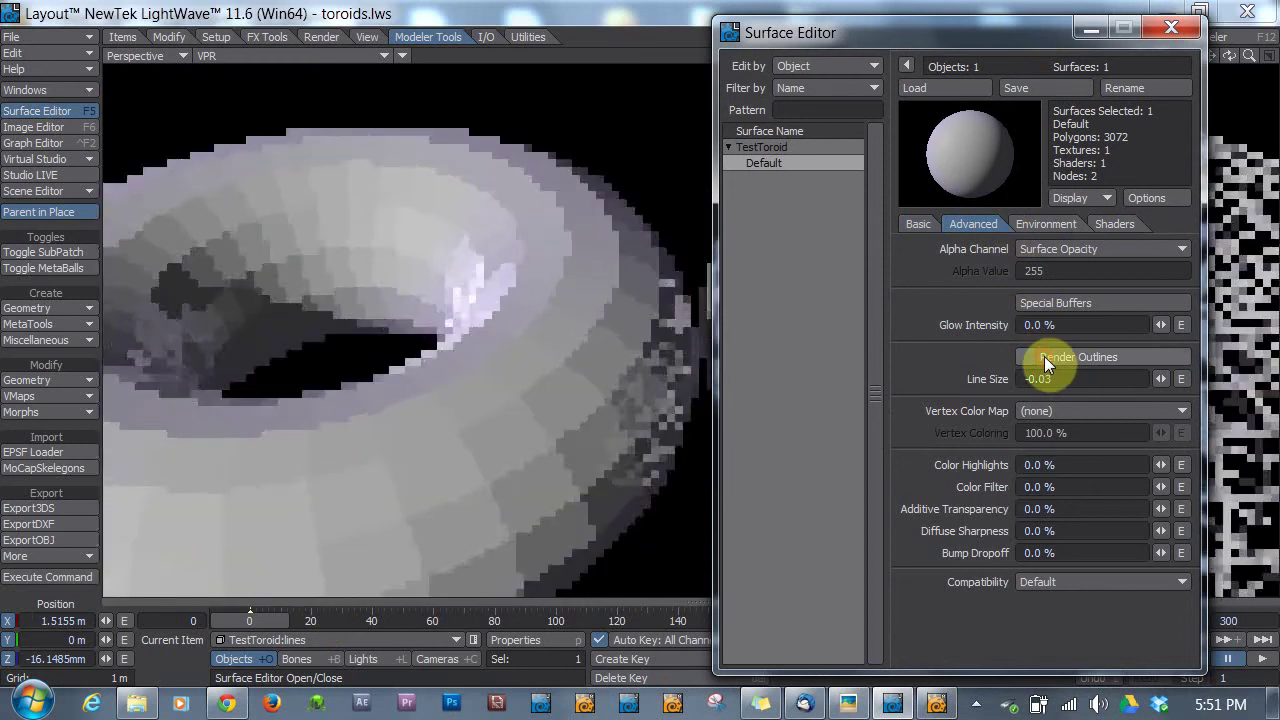
Step: Compare the solid toroid with the wireframe one, and enable Smoothing on the Default surface
{"action": "left_click_drag", "start_coordinate": [982, 44], "coordinate": [810, 194]}
{"action": "left_click_drag", "start_coordinate": [502, 398], "coordinate": [865, 553]}
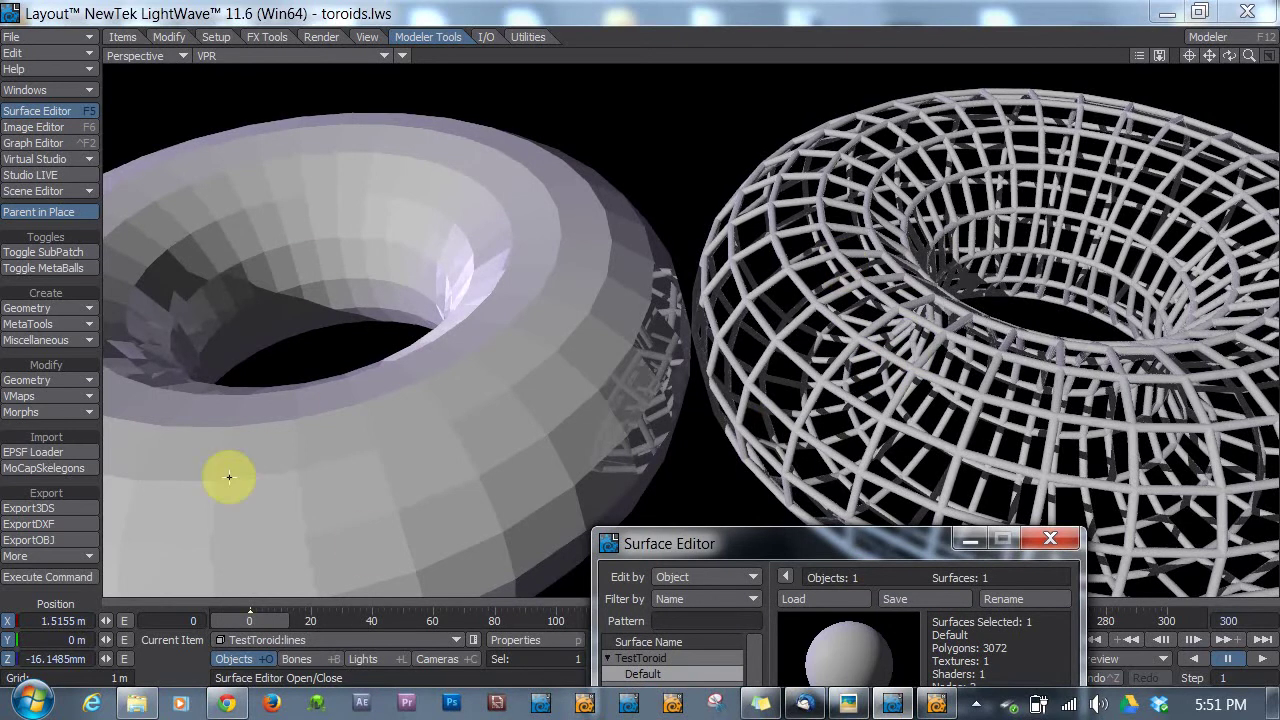
{"action": "left_click_drag", "start_coordinate": [818, 535], "coordinate": [997, 62]}
{"action": "left_click", "coordinate": [1006, 240]}
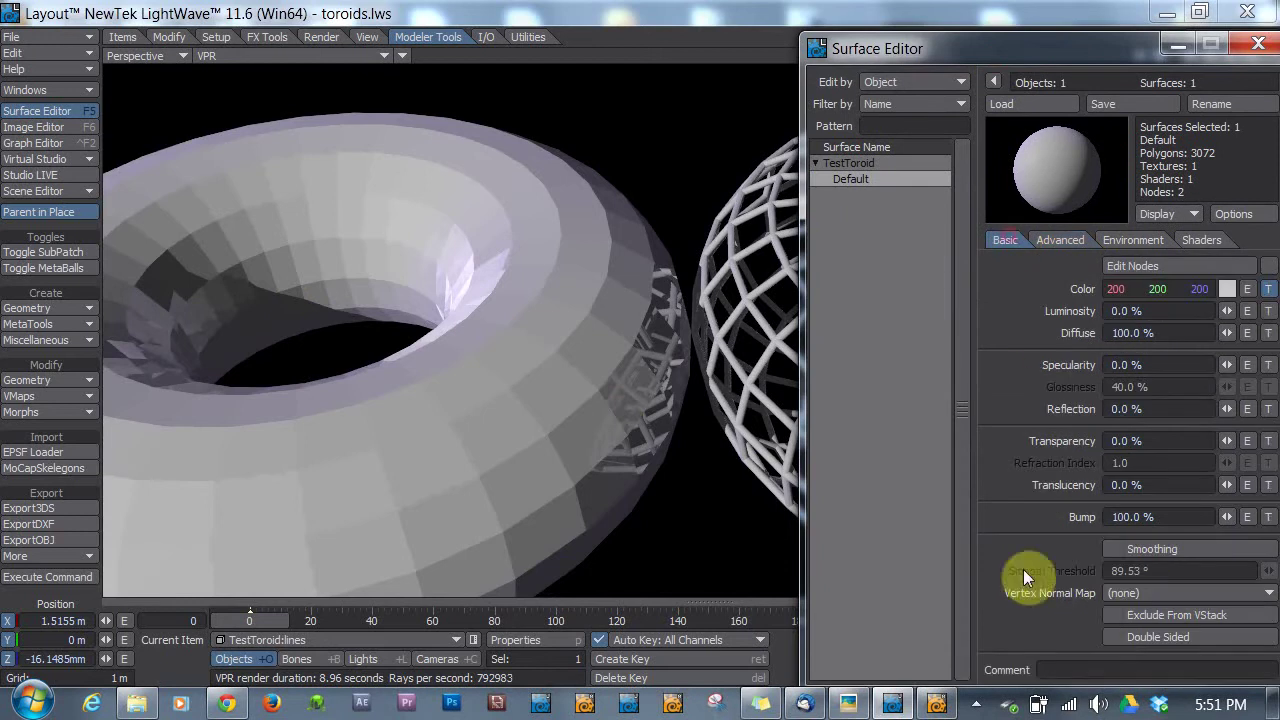
{"action": "left_click", "coordinate": [1138, 551]}
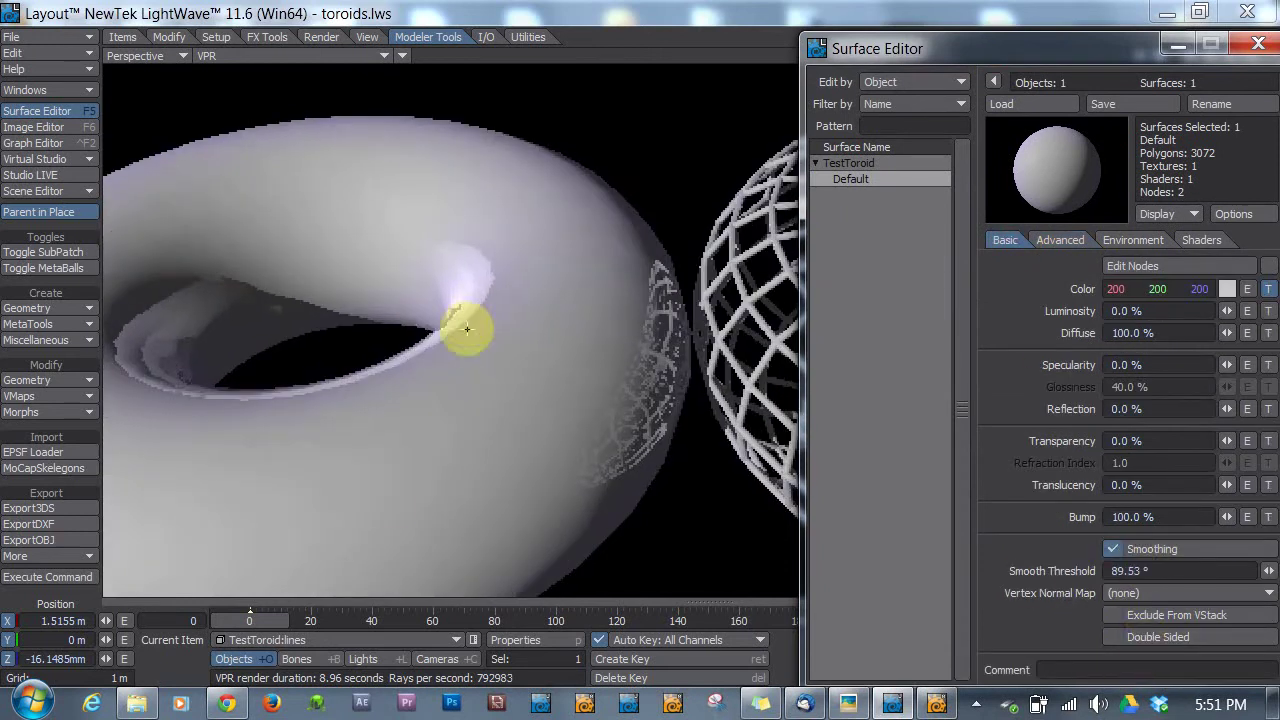
Step: Turn Render Outlines on again for TestToroid's Default surface
{"action": "left_click_drag", "start_coordinate": [1081, 43], "coordinate": [900, 2]}
{"action": "left_click", "coordinate": [895, 192]}
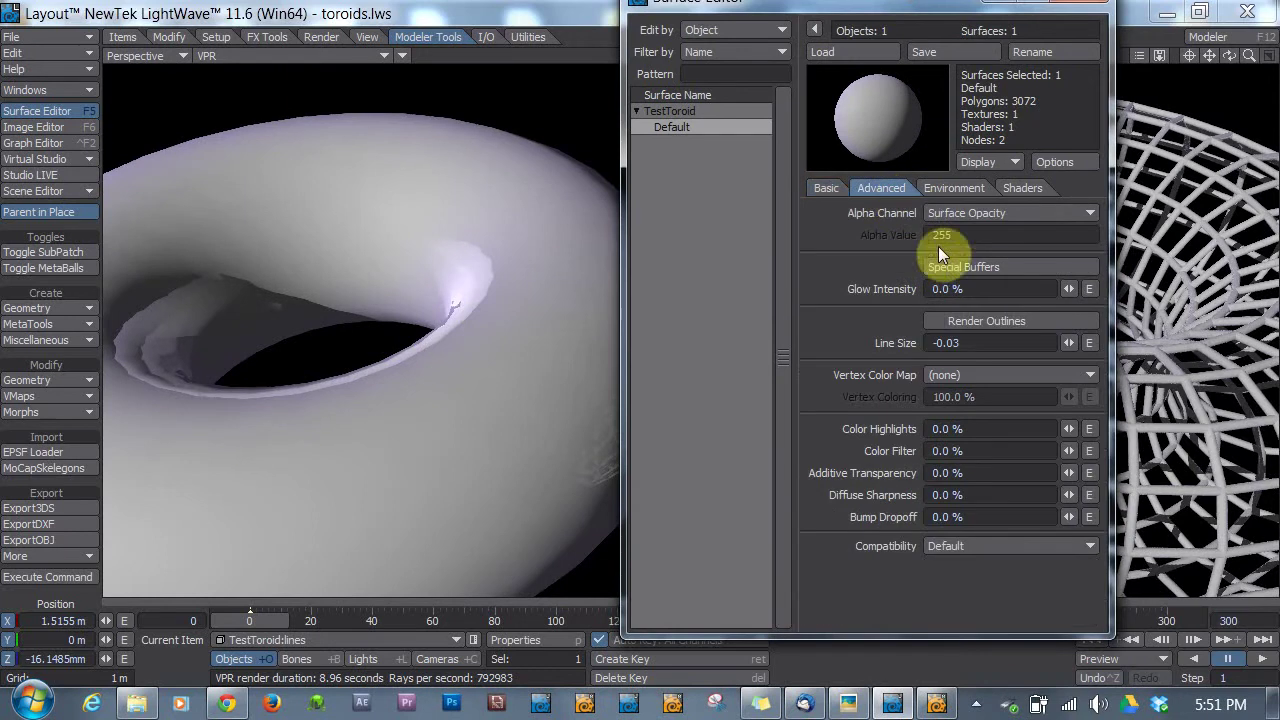
{"action": "left_click", "coordinate": [981, 323]}
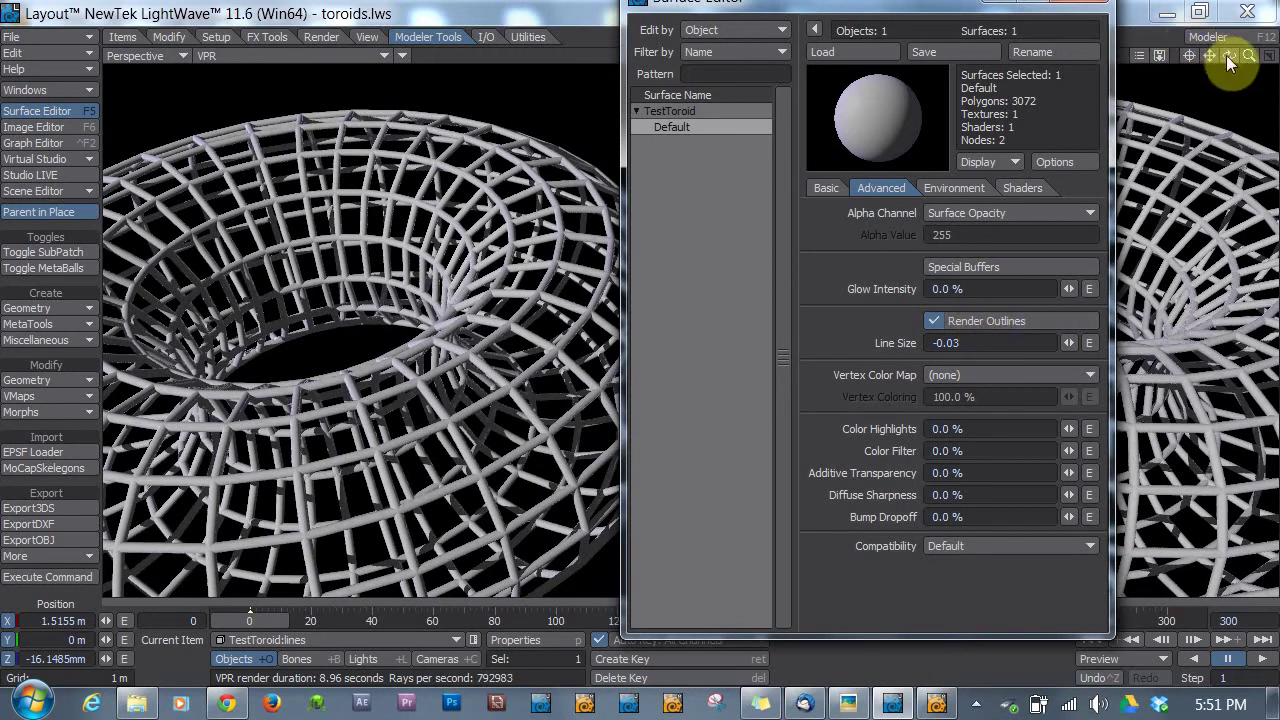
Step: Inspect the outlines from far and near, and set the Default surface's outline line size to 3
{"action": "left_click_drag", "start_coordinate": [1230, 62], "coordinate": [656, 345]}
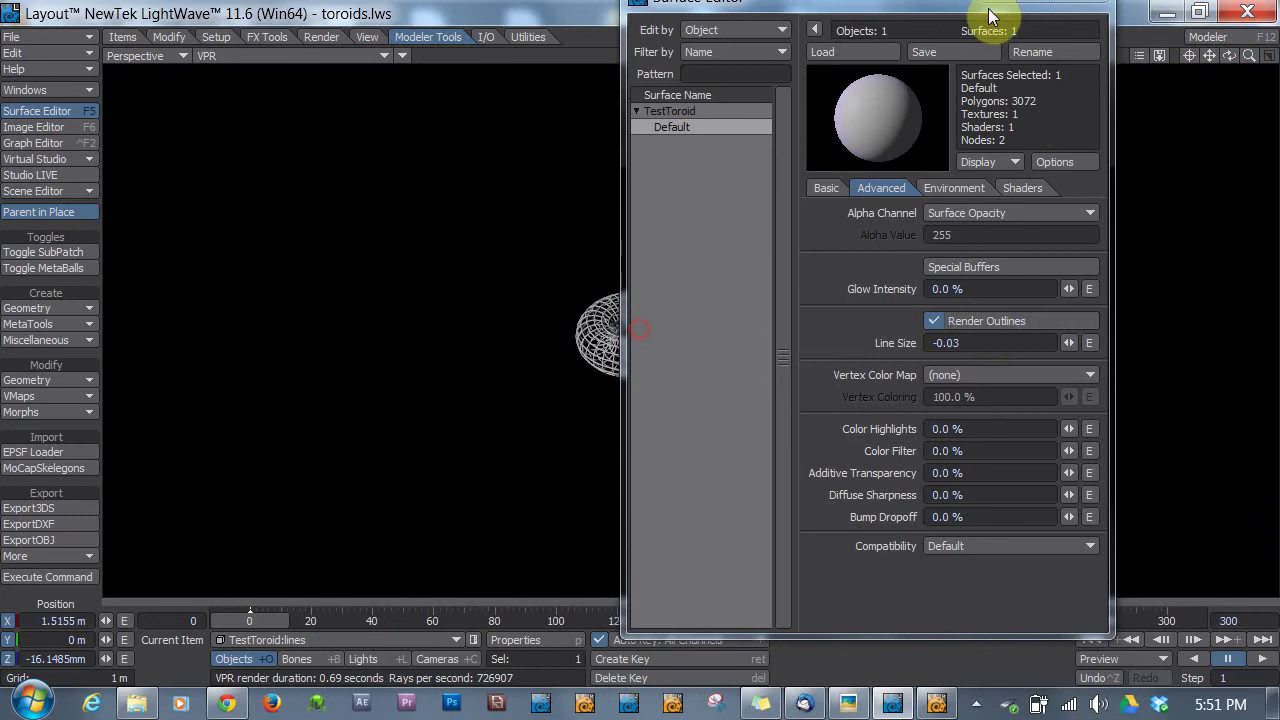
{"action": "left_click_drag", "start_coordinate": [992, 12], "coordinate": [1055, 44]}
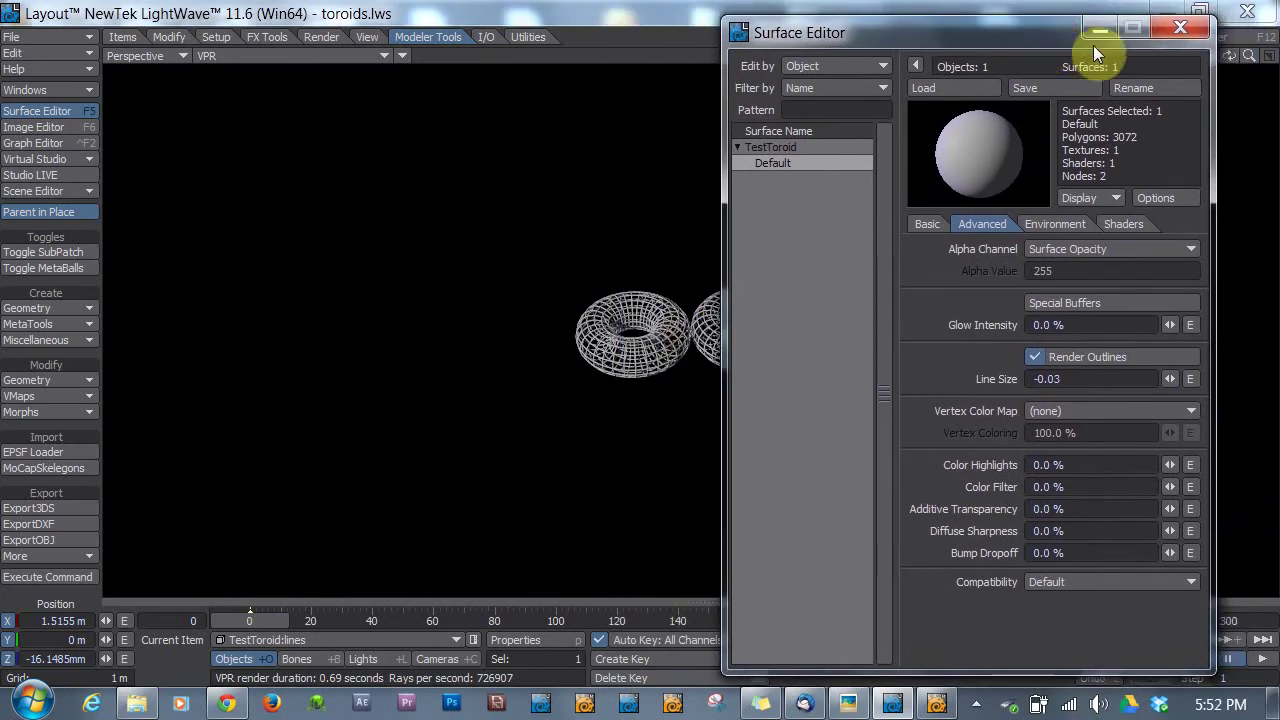
{"action": "scroll", "coordinate": [660, 340], "scroll_direction": "up", "scroll_amount": 5}
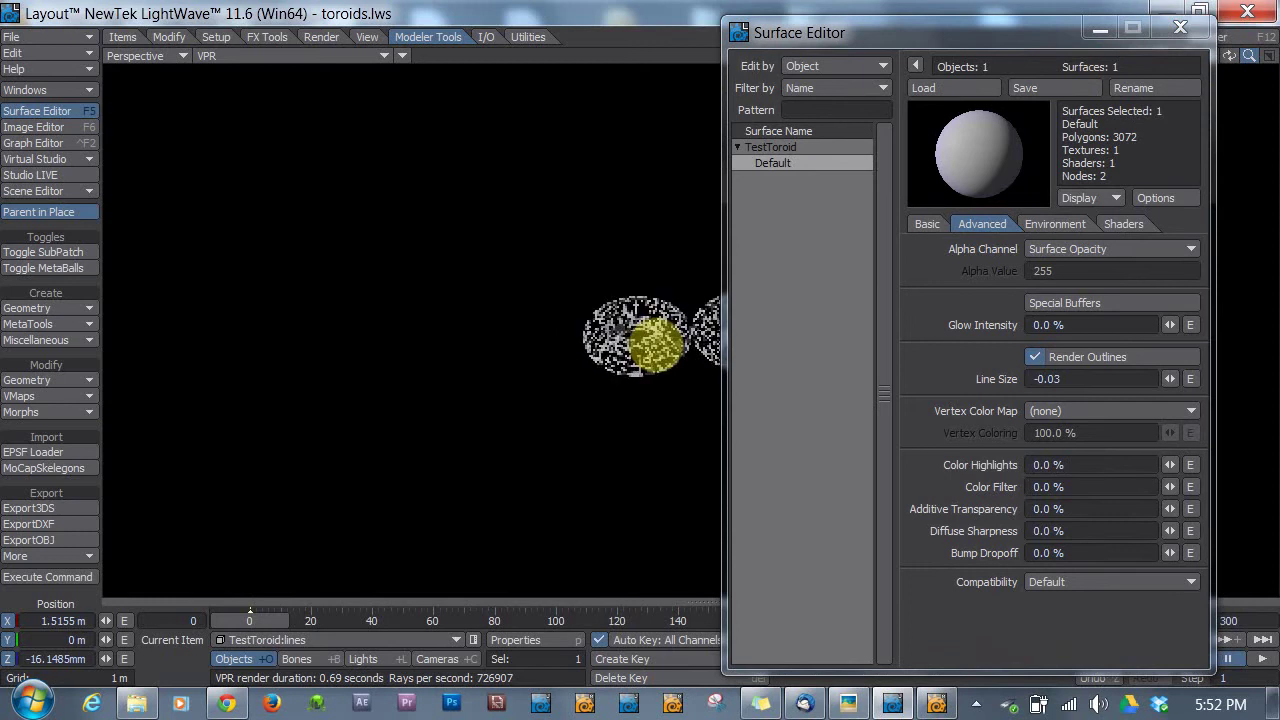
{"action": "scroll", "coordinate": [655, 342], "scroll_direction": "up", "scroll_amount": 5}
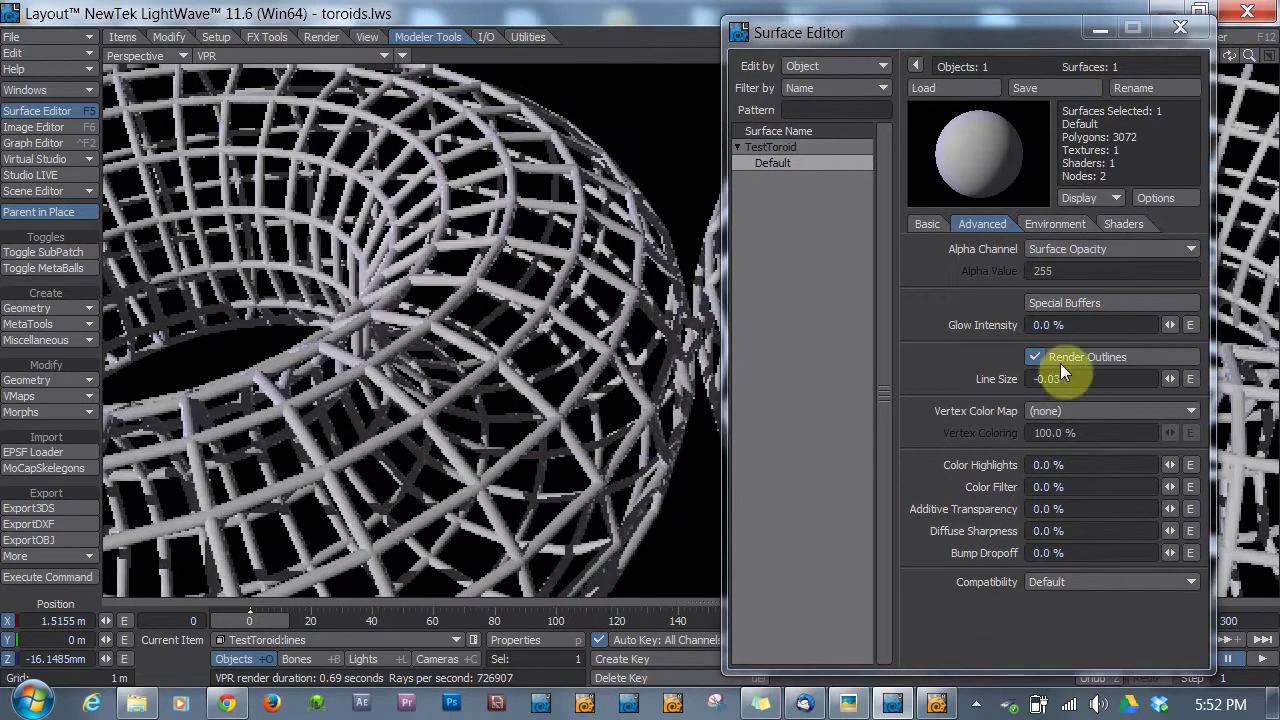
{"action": "left_click", "coordinate": [1055, 376]}
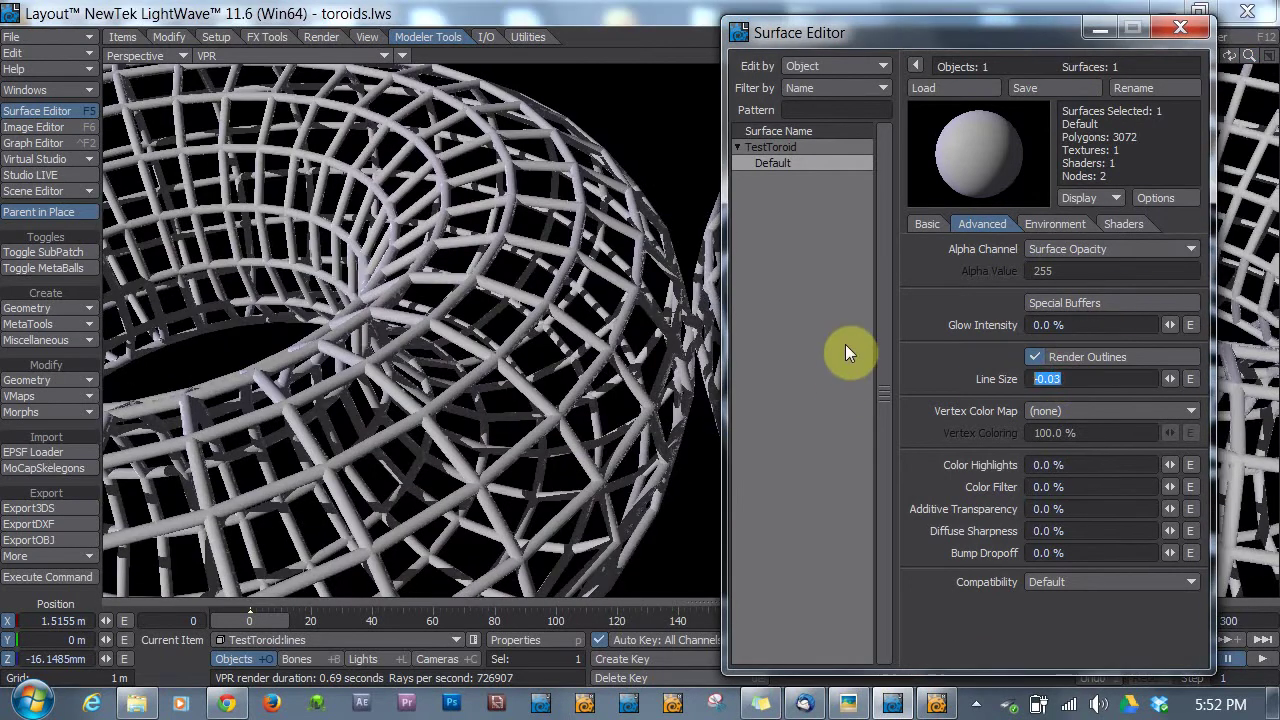
{"action": "type", "text": "3"}
{"action": "key", "text": "Return"}
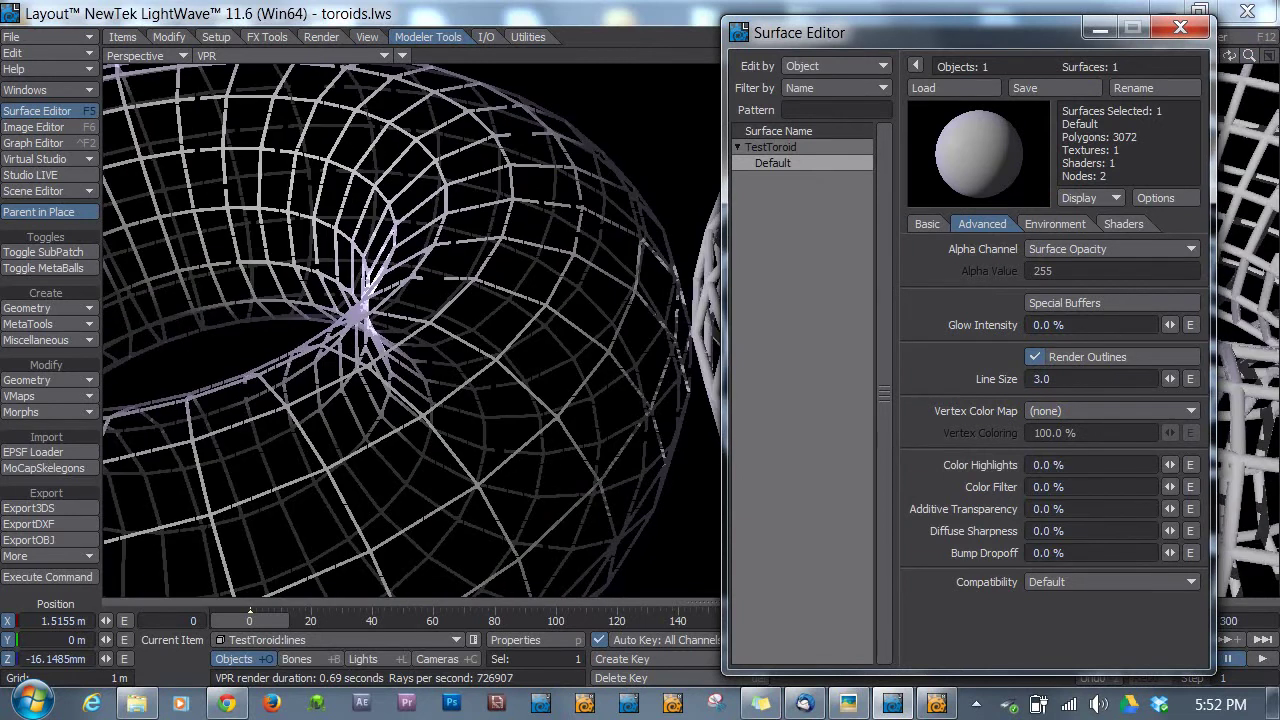
Step: Try outline line sizes of 6 and 5 on the Default surface
{"action": "left_click", "coordinate": [1086, 381]}
{"action": "type", "text": "6"}
{"action": "key", "text": "Return"}
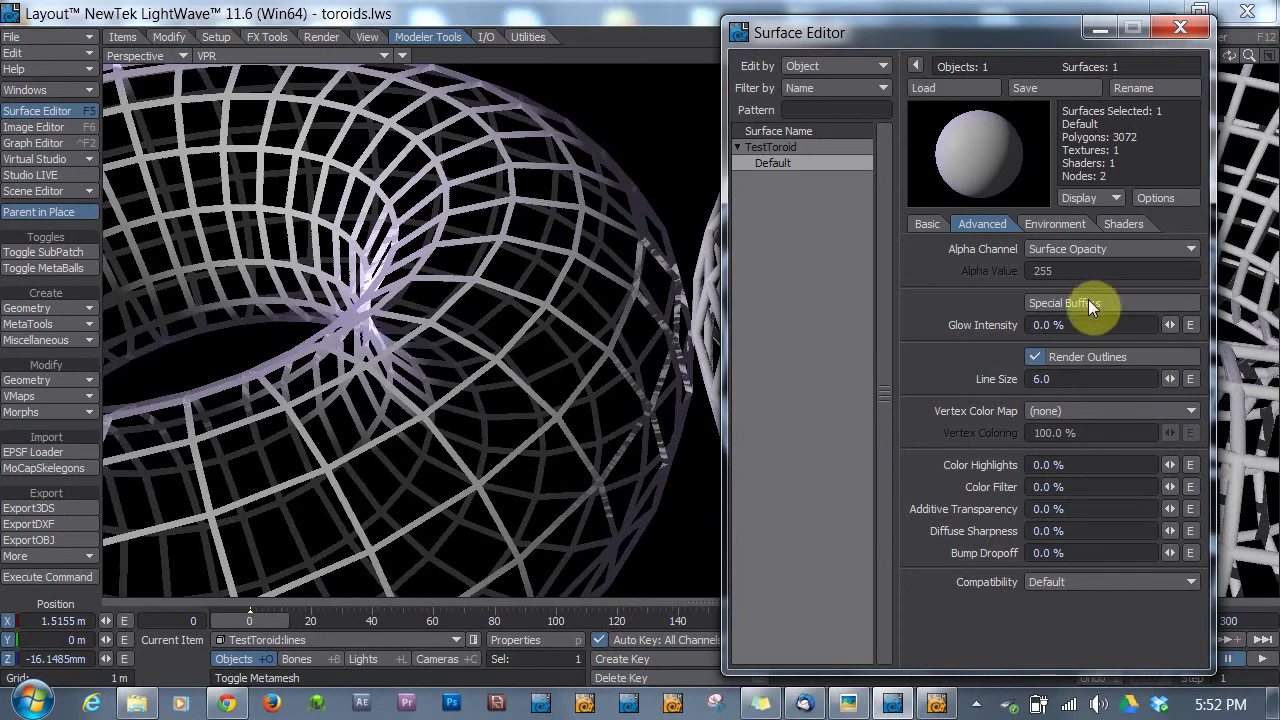
{"action": "left_click", "coordinate": [1068, 379]}
{"action": "type", "text": "5"}
{"action": "key", "text": "Return"}
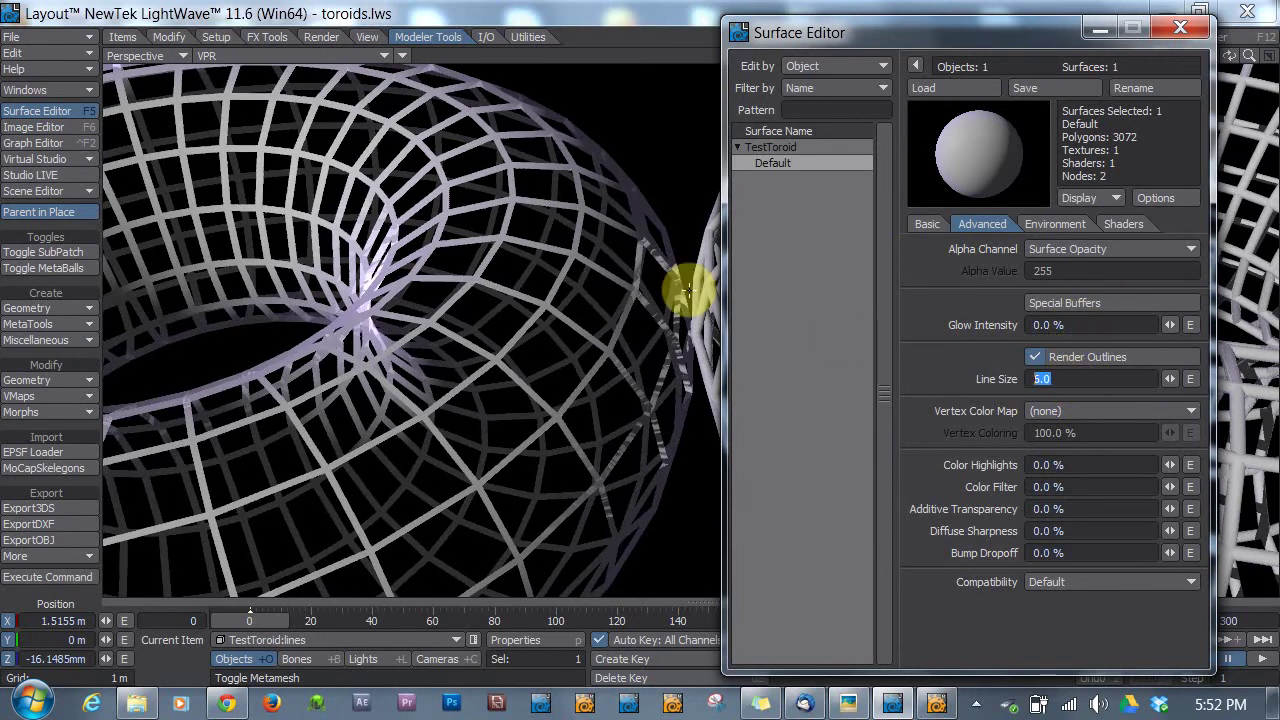
Step: Set the Default surface's outline line size to -0.03
{"action": "type", "text": "1"}
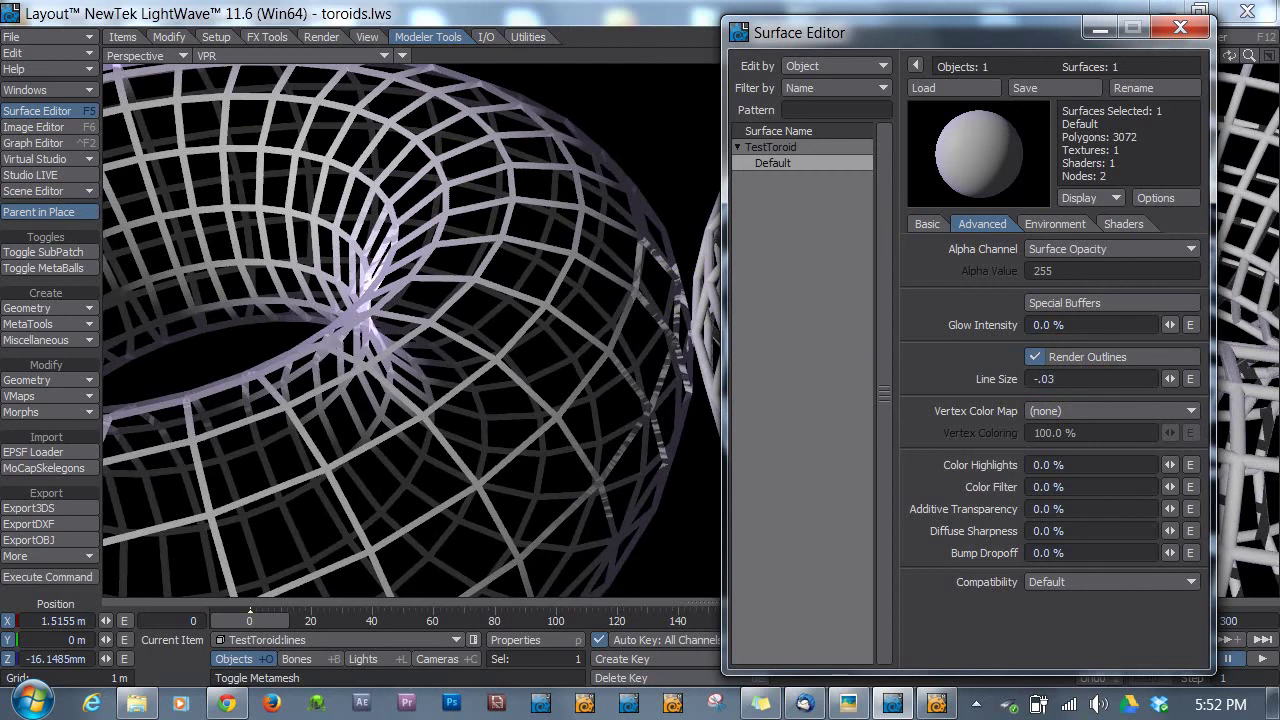
{"action": "type", "text": ".03"}
{"action": "key", "text": "Return"}
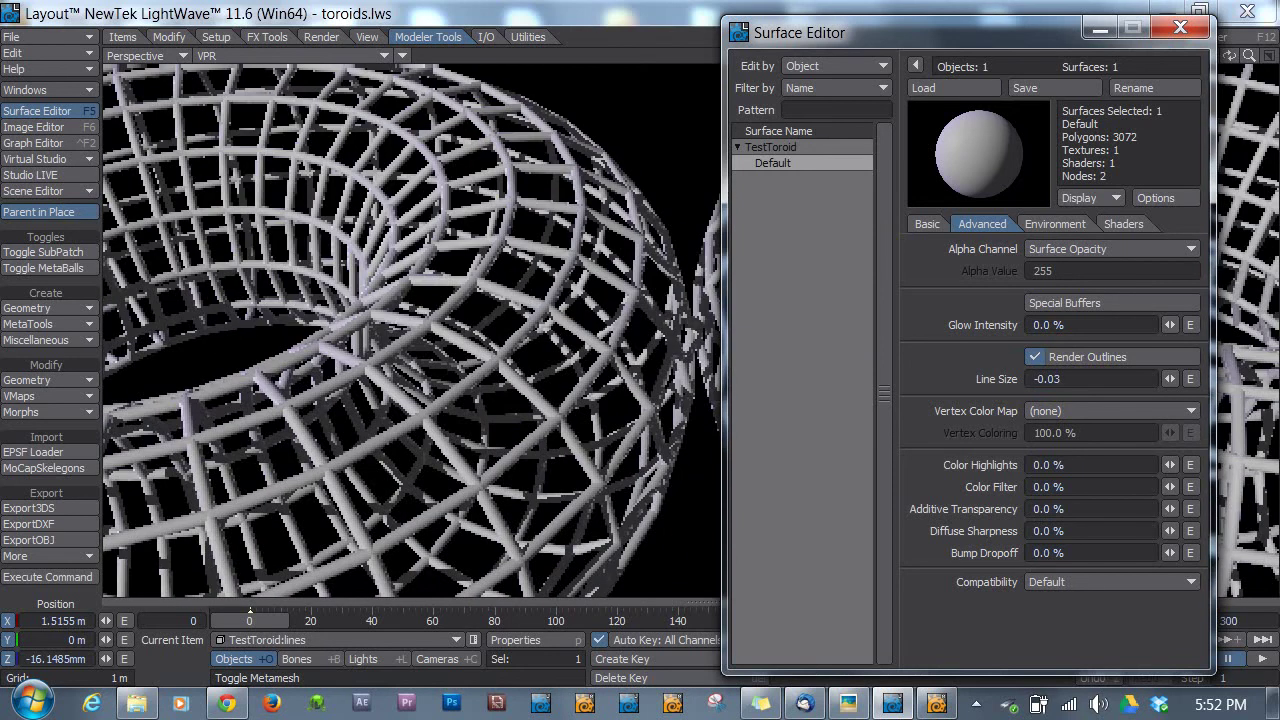